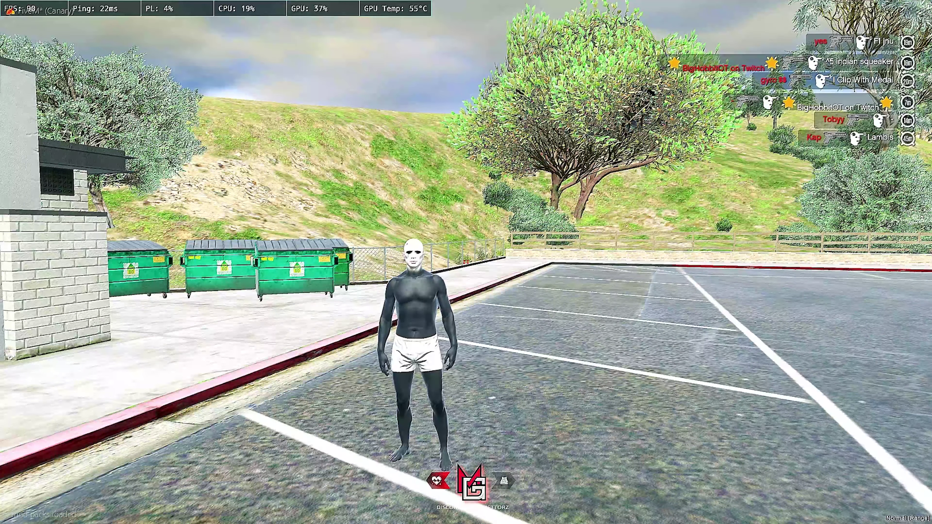
# Step: Run the black-bodied, white-faced character around the parking lot, then bring up the Start menu
pyautogui.press('w')
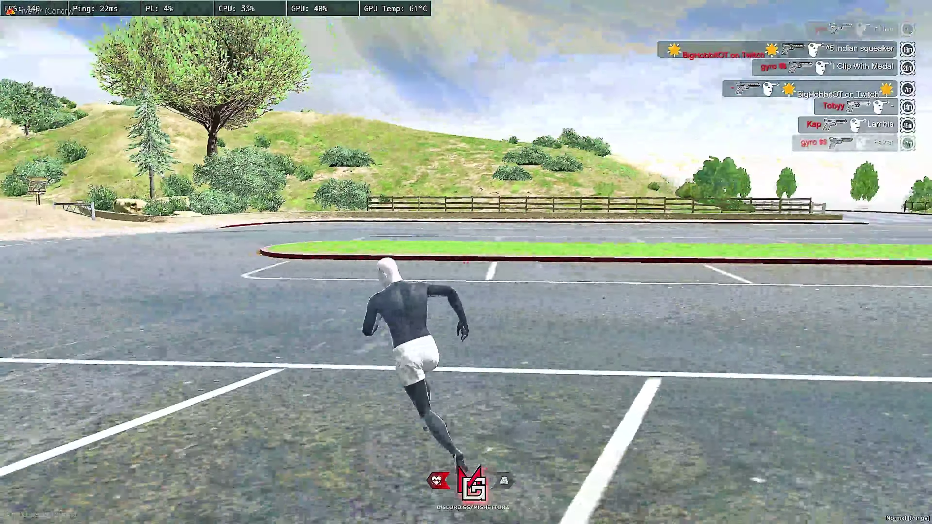
pyautogui.press('w')
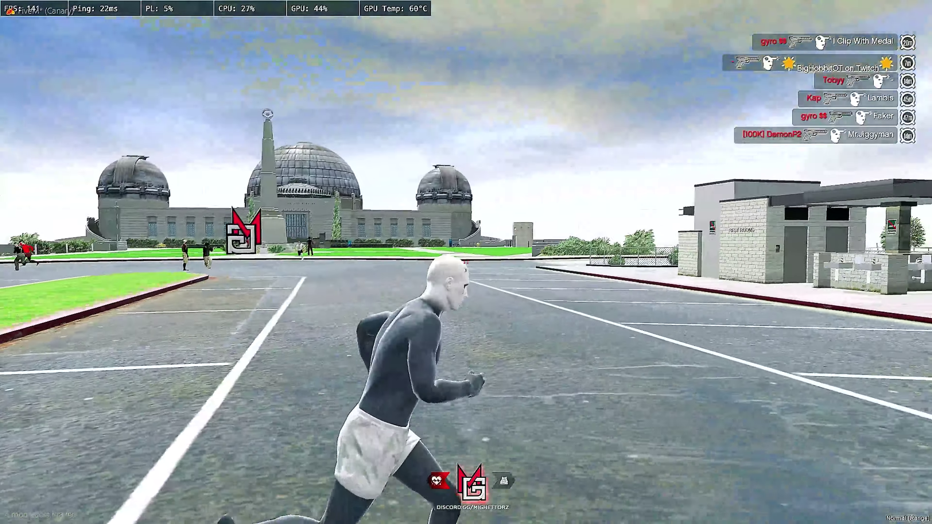
pyautogui.press('w')
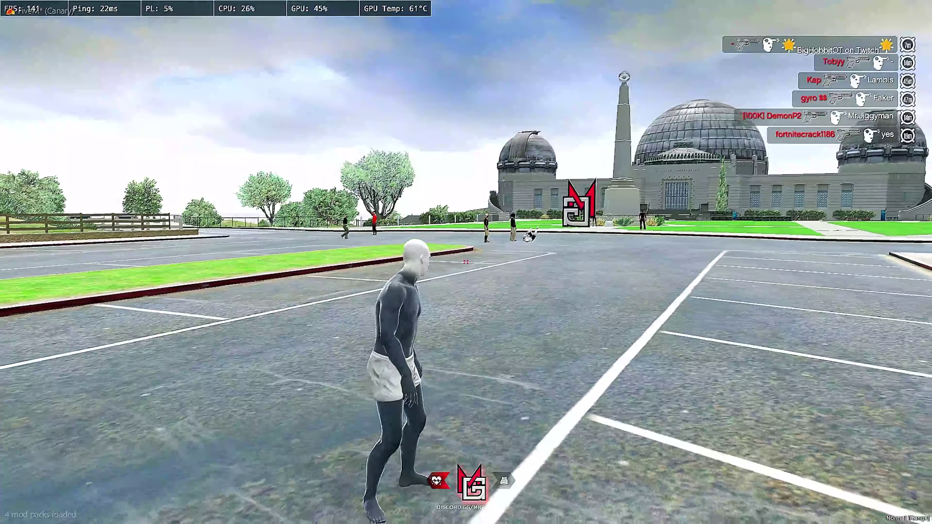
pyautogui.press('w')
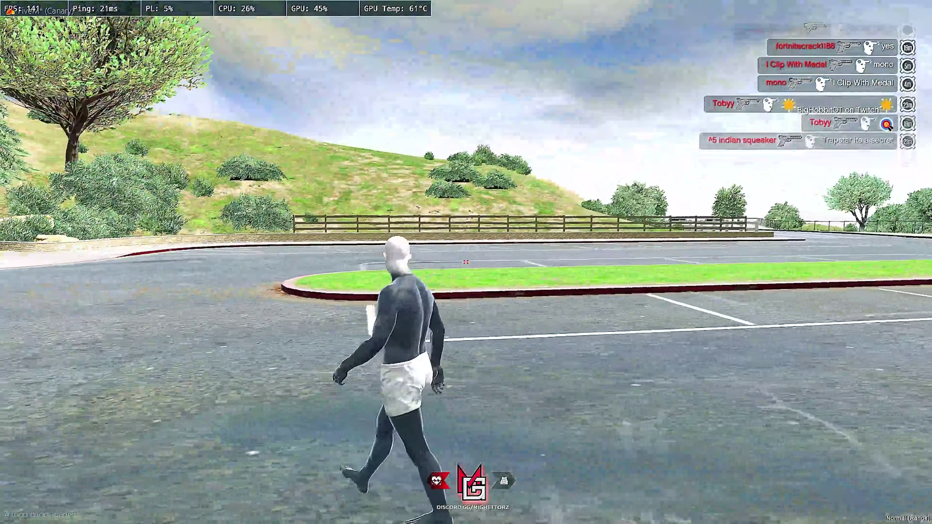
pyautogui.press('w')
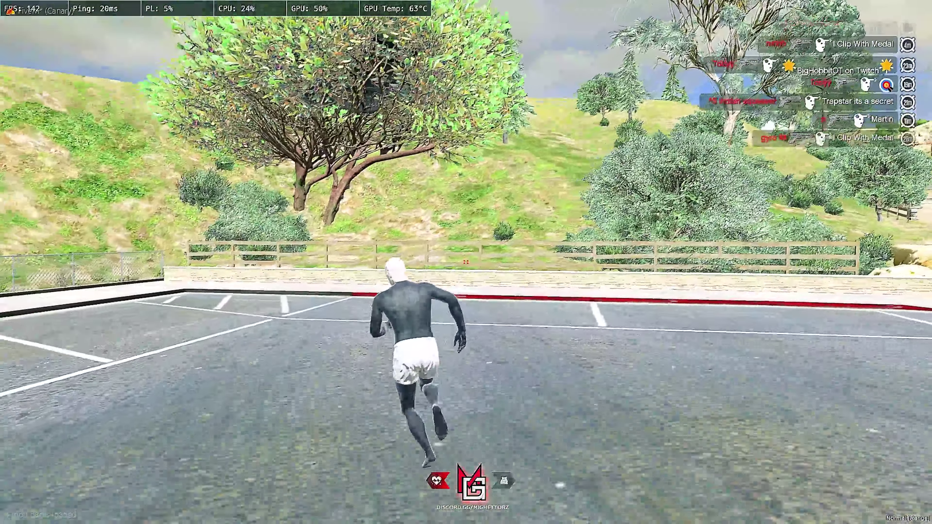
pyautogui.press('s')
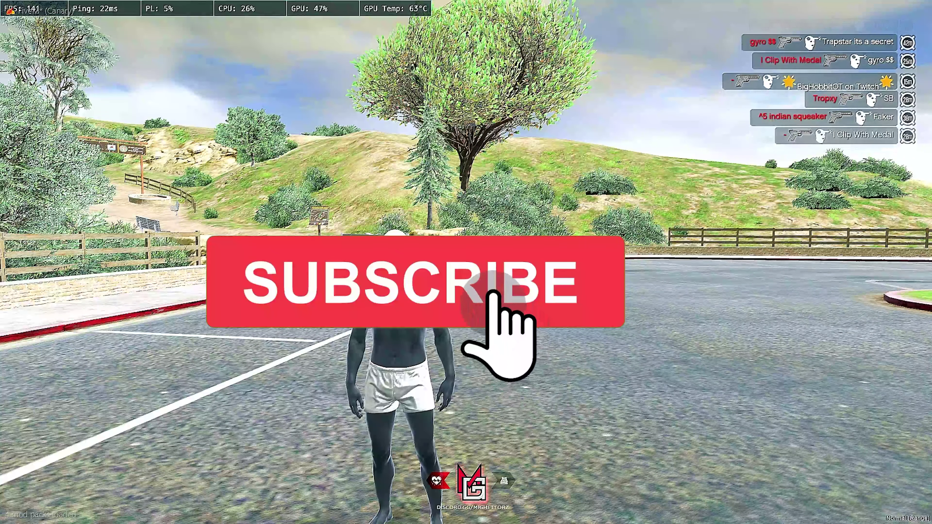
pyautogui.press('super')
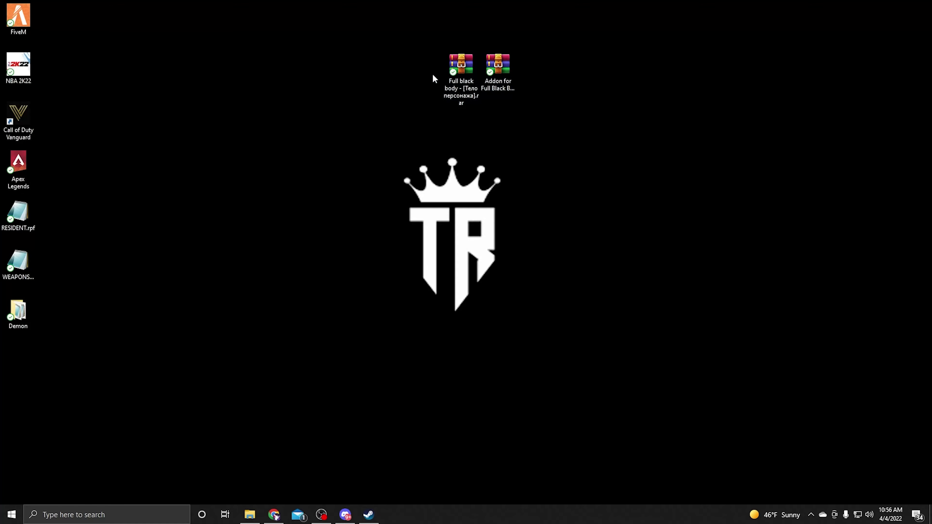
# Step: Open the Addon for Full Black Body archive in WinRAR to view its mppatchesng folder
pyautogui.moveTo(470, 66); pyautogui.dragTo(510, 112)
pyautogui.doubleClick(498, 66)
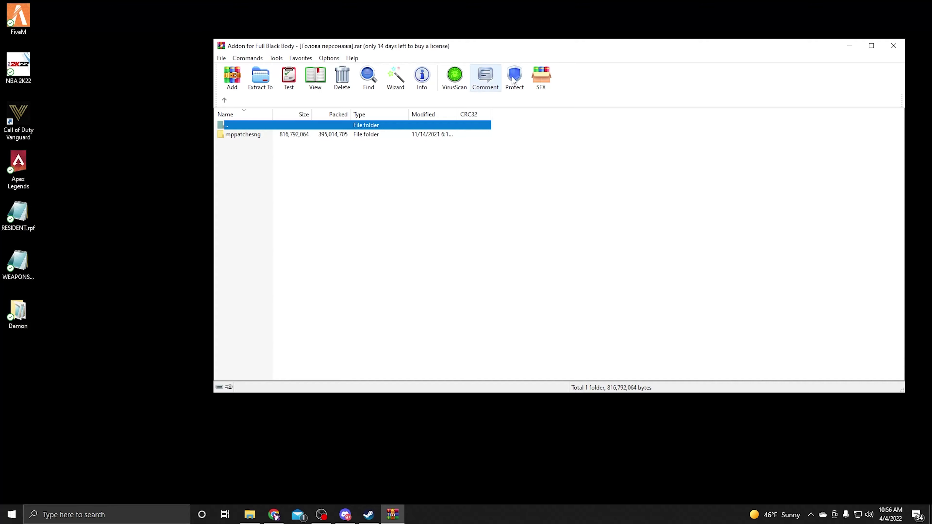
pyautogui.moveTo(477, 49); pyautogui.dragTo(431, 113)
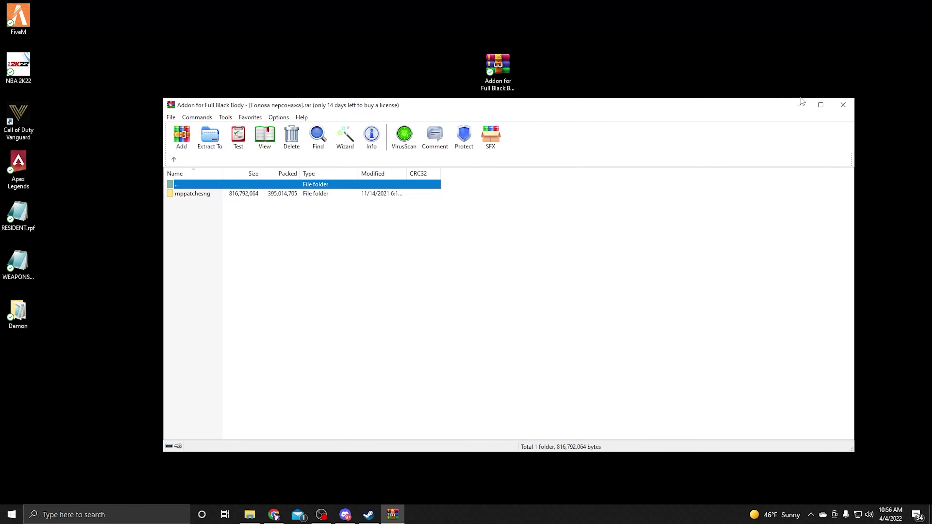
pyautogui.click(800, 99)
# Step: Inspect the Full black body archive's patchday4ng folder, then minimize it and start a Windows search
pyautogui.doubleClick(498, 114)
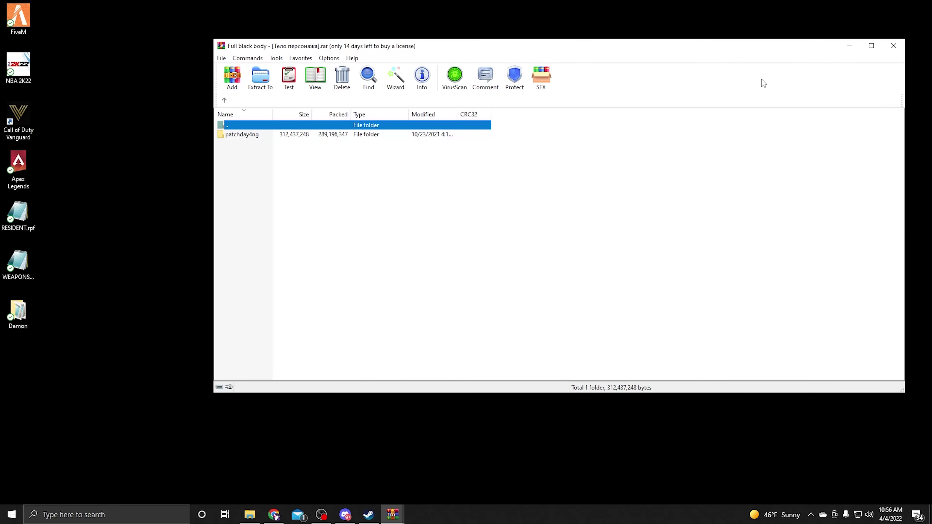
pyautogui.click(848, 46)
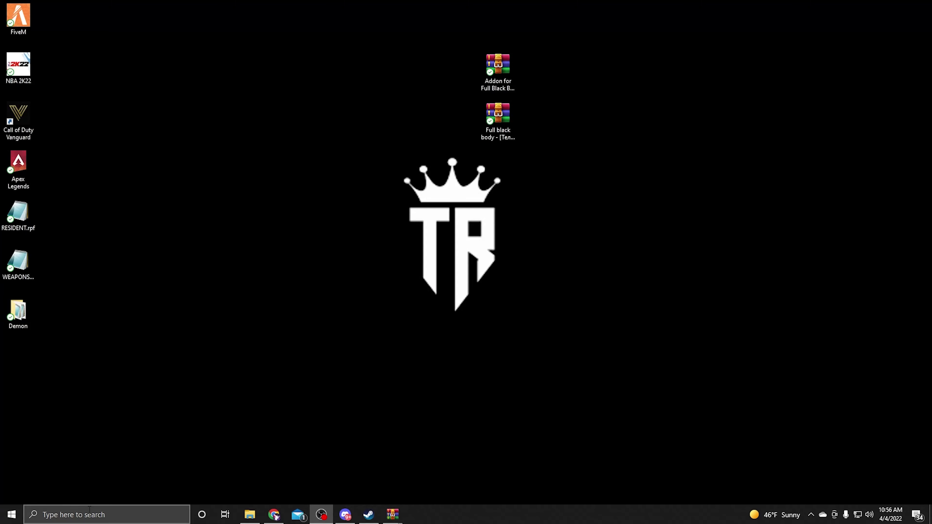
pyautogui.click(83, 515)
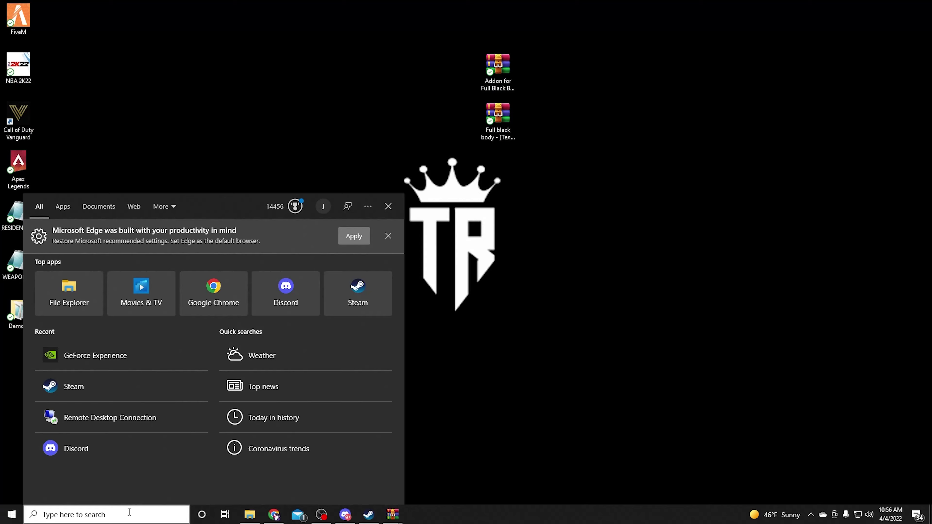
# Step: Launch Steam and open Grand Theft Auto V's install folder through Properties > Local Files > Browse
pyautogui.write('steam')
pyautogui.press('Return')
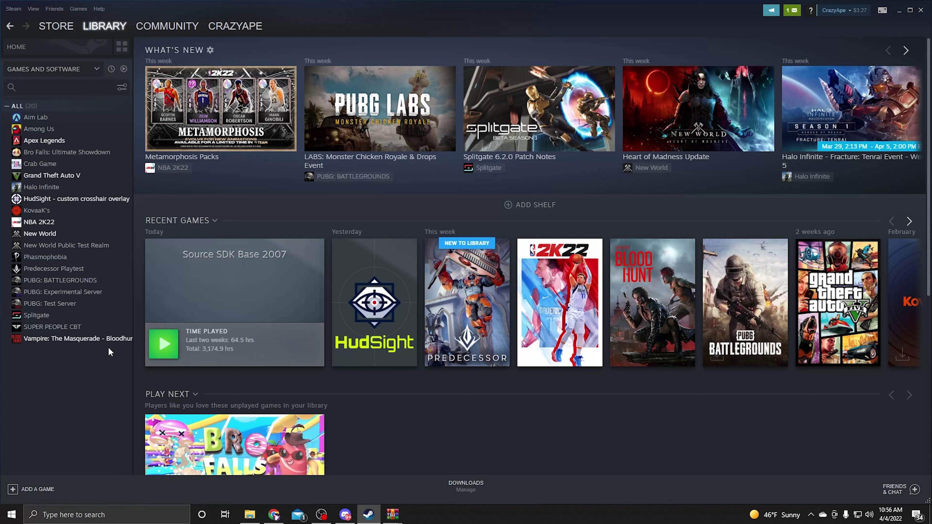
pyautogui.rightClick(74, 177)
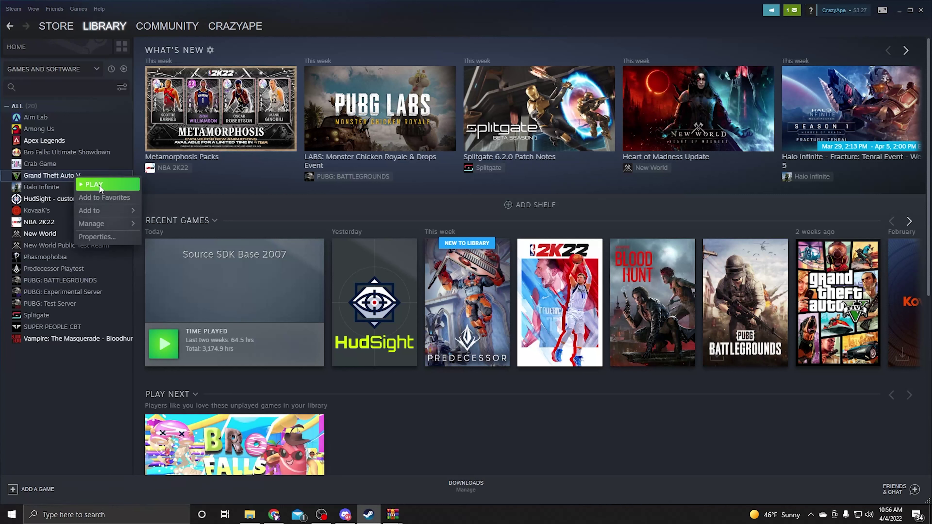
pyautogui.click(102, 230)
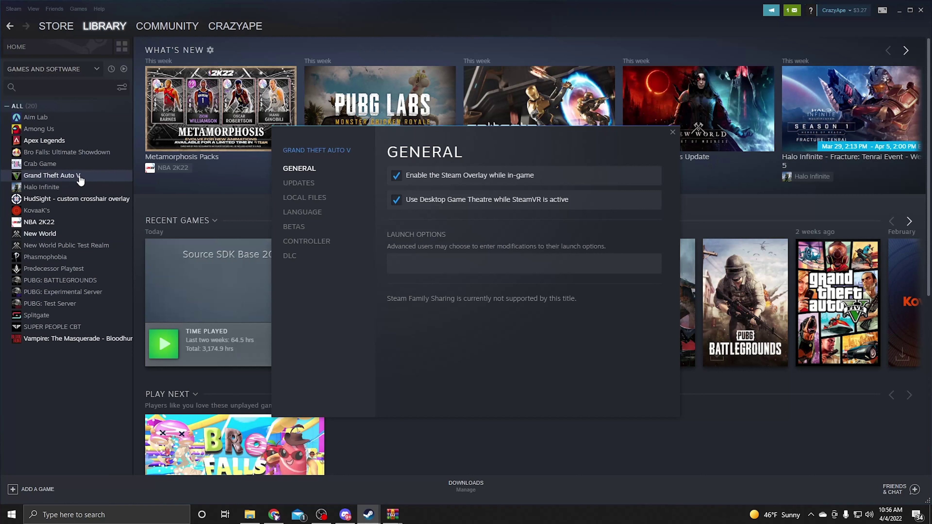
pyautogui.click(321, 201)
pyautogui.click(562, 176)
pyautogui.click(719, 129)
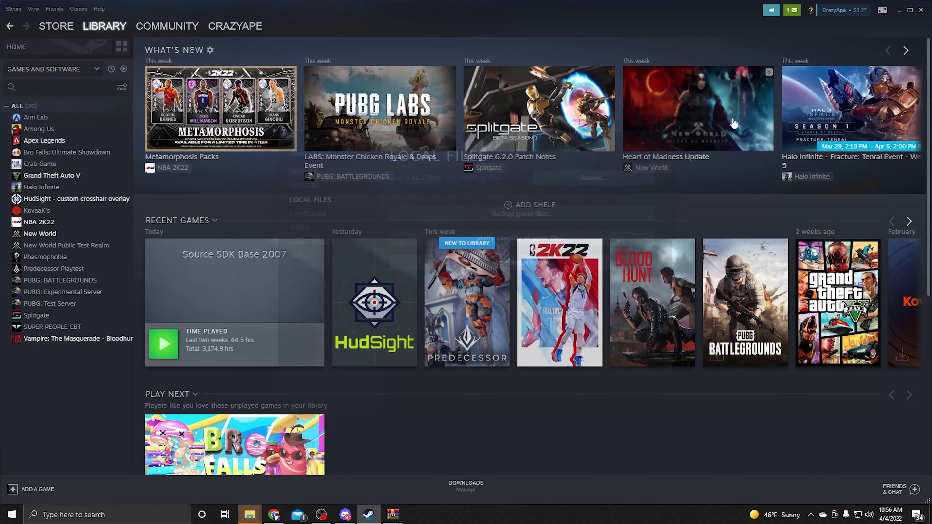
pyautogui.click(901, 12)
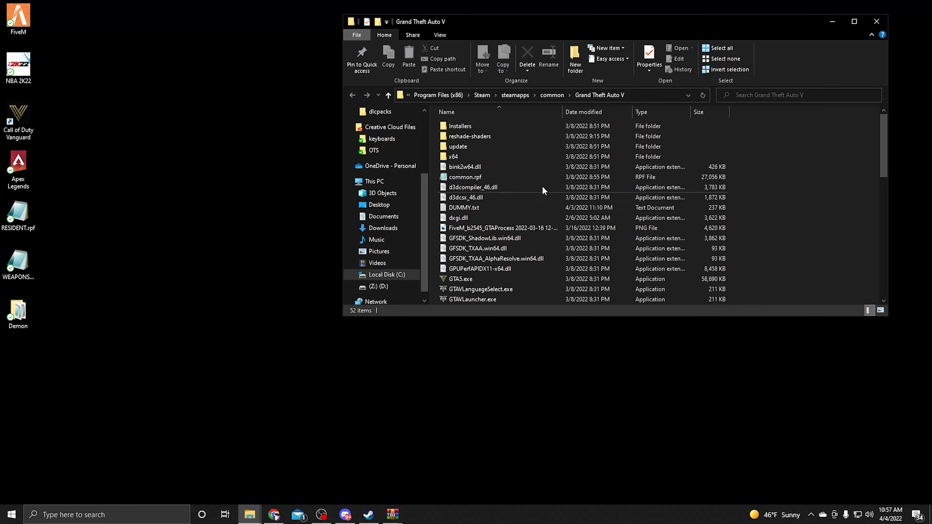
# Step: Navigate from the Grand Theft Auto V folder into update\x64\dlcpacks, listing 58 DLC folders
pyautogui.moveTo(504, 21); pyautogui.dragTo(276, 46)
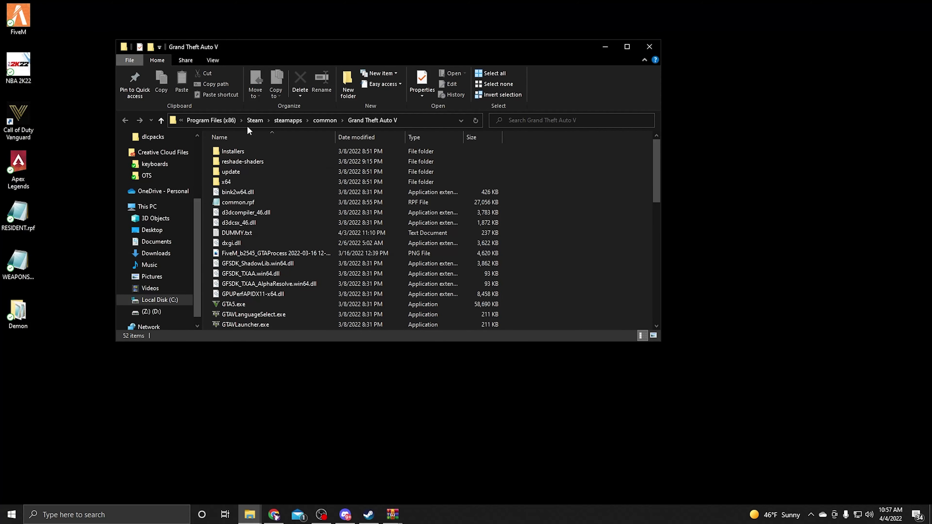
pyautogui.scroll(-2, 273, 178)
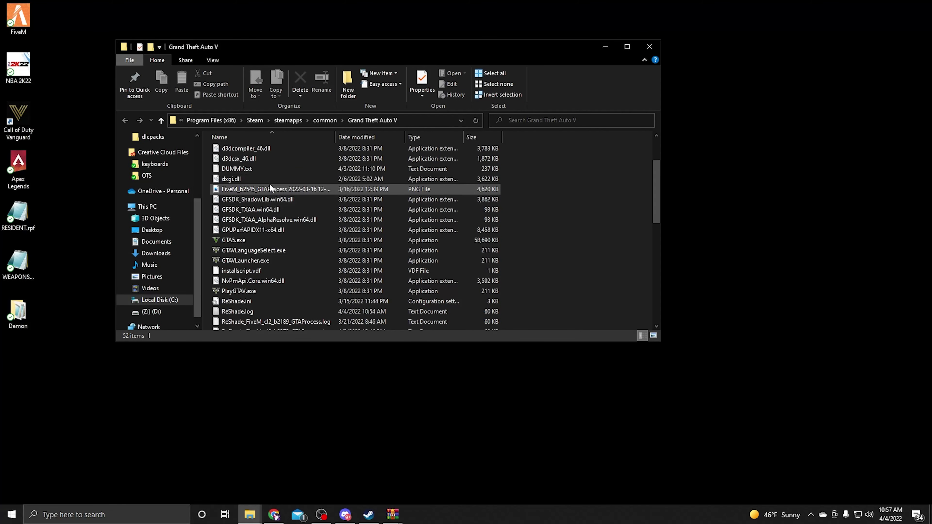
pyautogui.scroll(2, 271, 186)
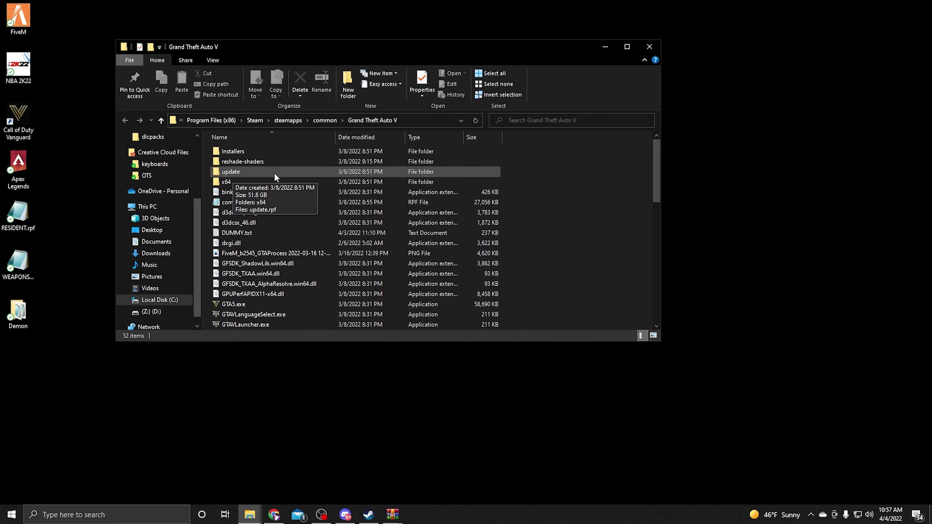
pyautogui.doubleClick(240, 179)
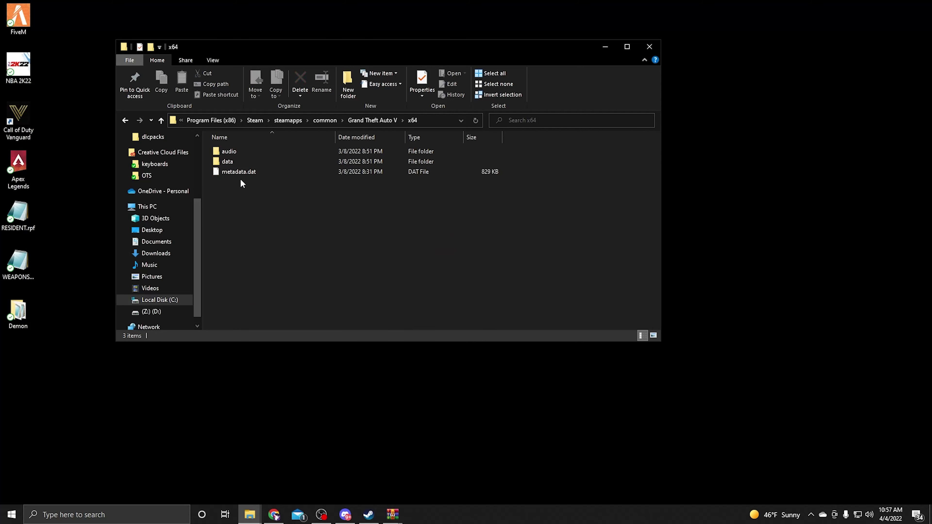
pyautogui.click(125, 120)
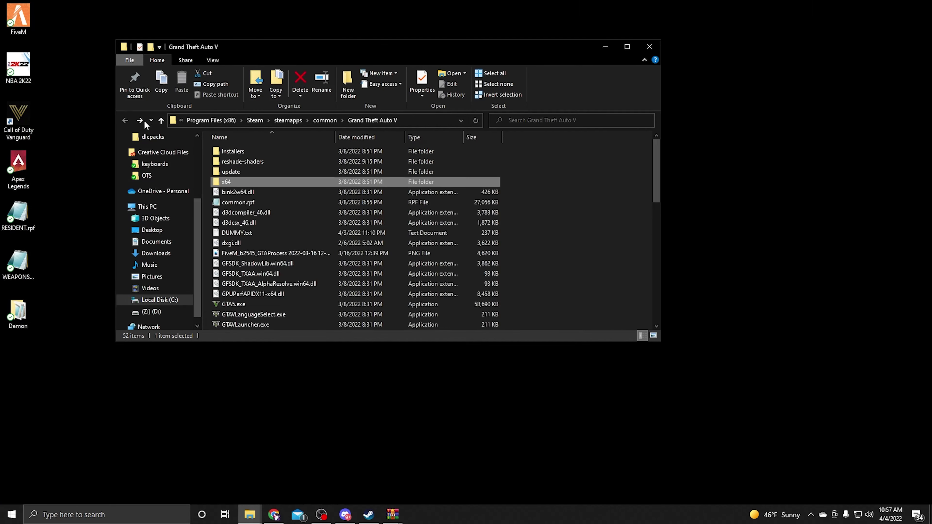
pyautogui.doubleClick(239, 169)
pyautogui.doubleClick(237, 152)
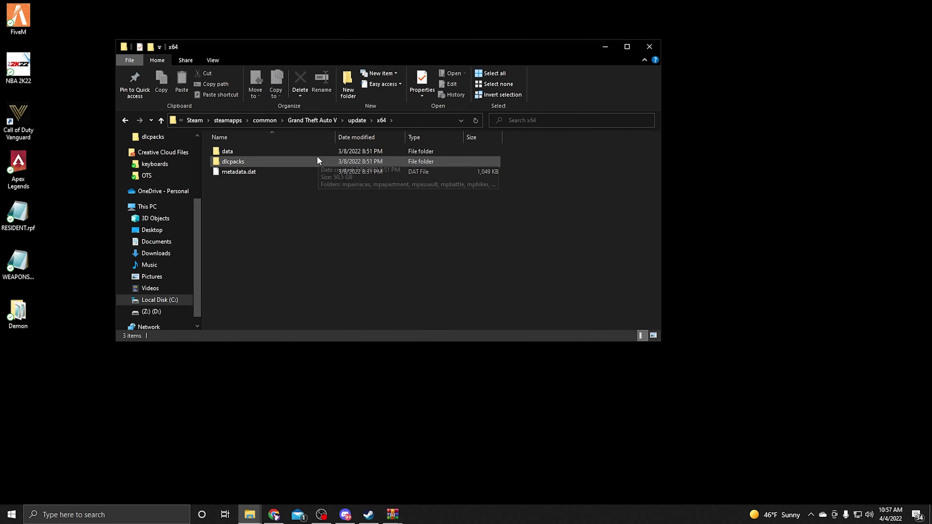
pyautogui.doubleClick(272, 161)
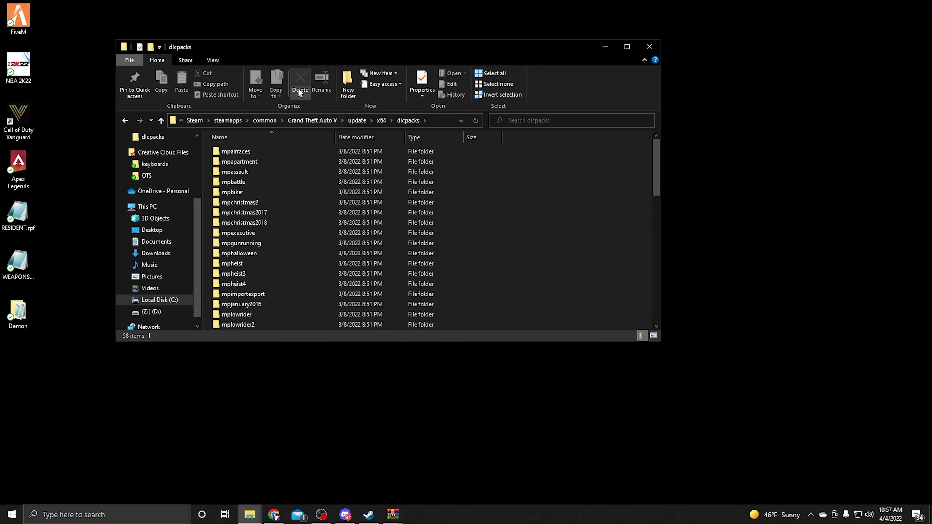
pyautogui.moveTo(301, 47); pyautogui.dragTo(378, 91)
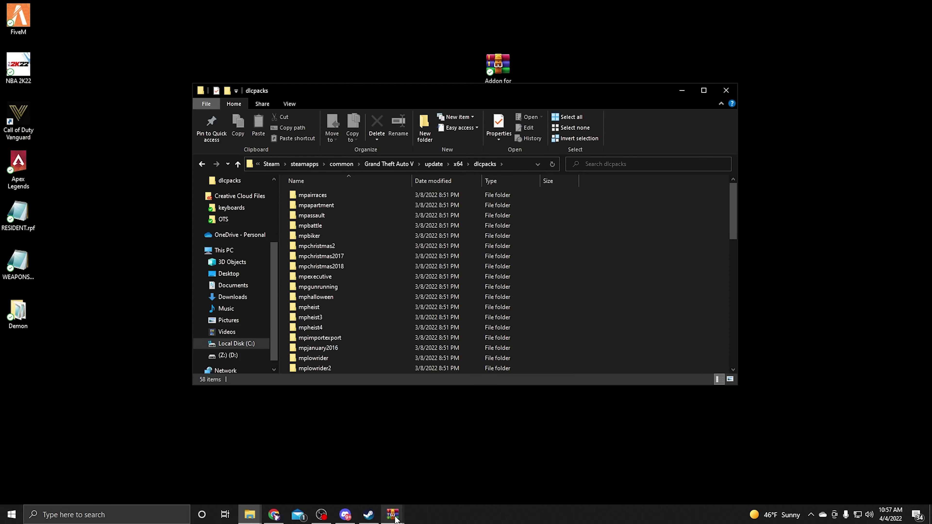
# Step: Bring each WinRAR archive window forward in turn, then minimize it again
pyautogui.moveTo(394, 515)
pyautogui.click(439, 475)
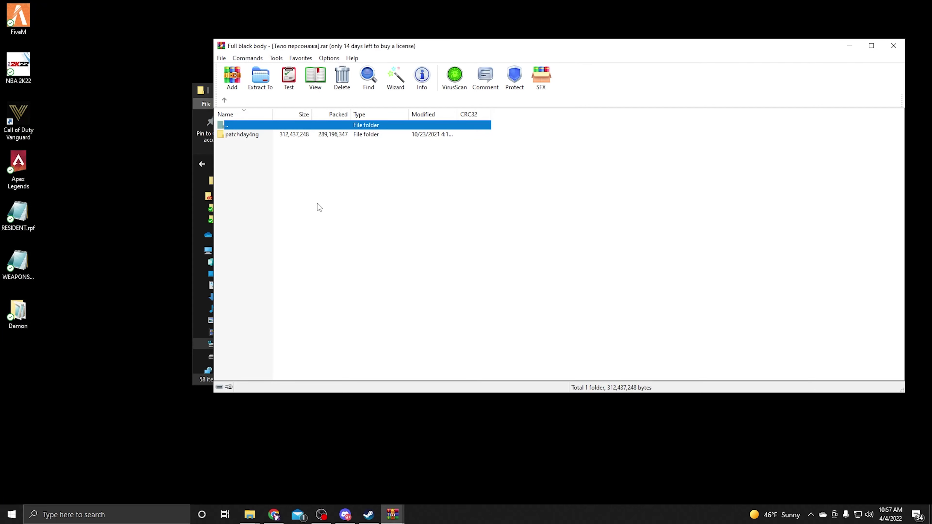
pyautogui.click(849, 46)
pyautogui.moveTo(392, 515)
pyautogui.click(369, 479)
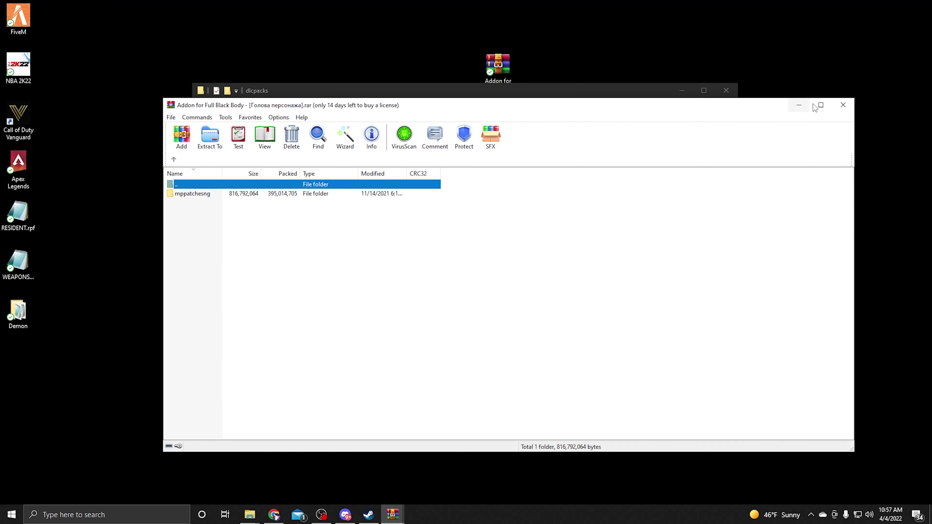
pyautogui.click(799, 105)
pyautogui.moveTo(393, 515)
pyautogui.click(429, 484)
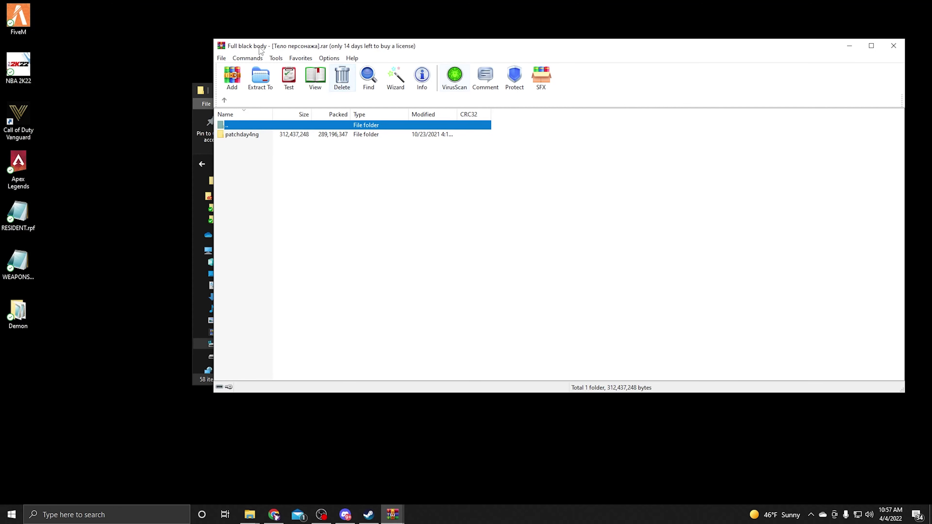
pyautogui.click(849, 46)
pyautogui.scroll(-13, 477, 228)
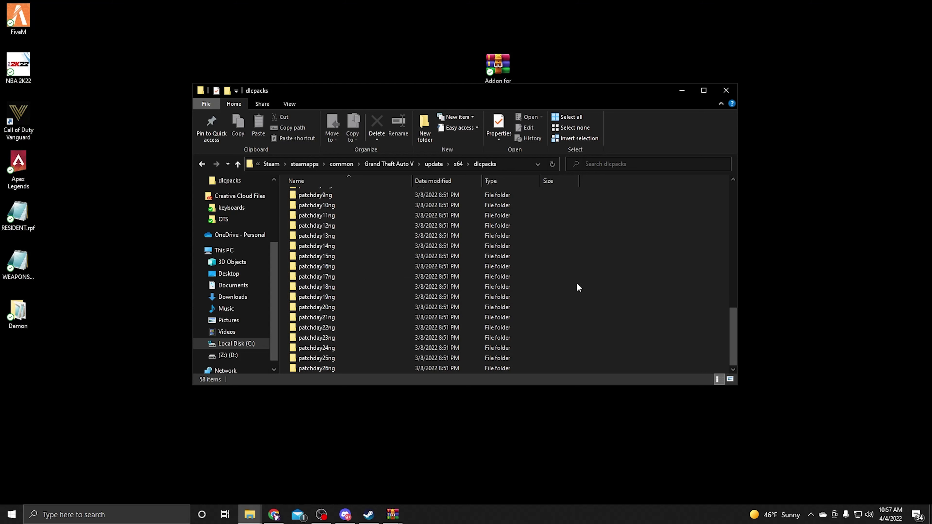
pyautogui.scroll(12, 463, 279)
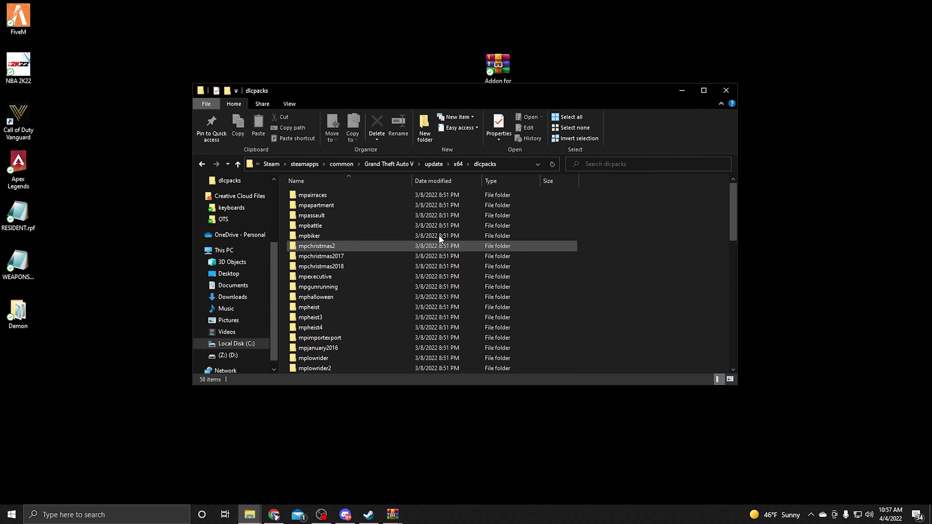
pyautogui.scroll(-5, 330, 324)
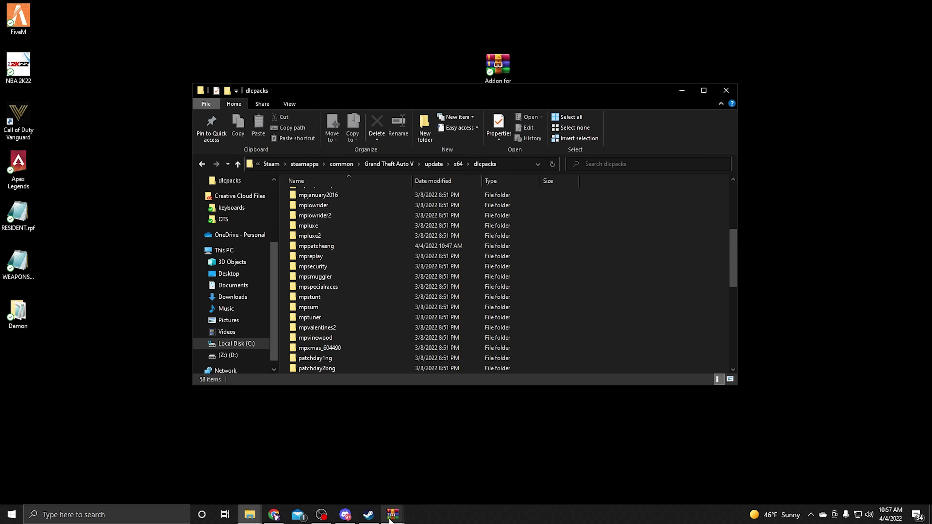
# Step: Extract patchday4ng from the Full black body archive into dlcpacks, replacing existing files, and close it
pyautogui.click(444, 477)
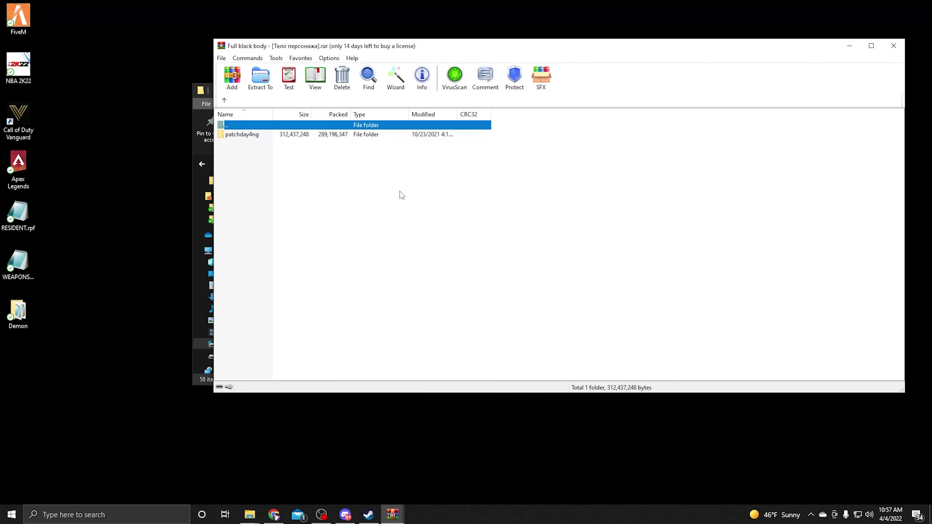
pyautogui.moveTo(415, 48); pyautogui.dragTo(624, 0)
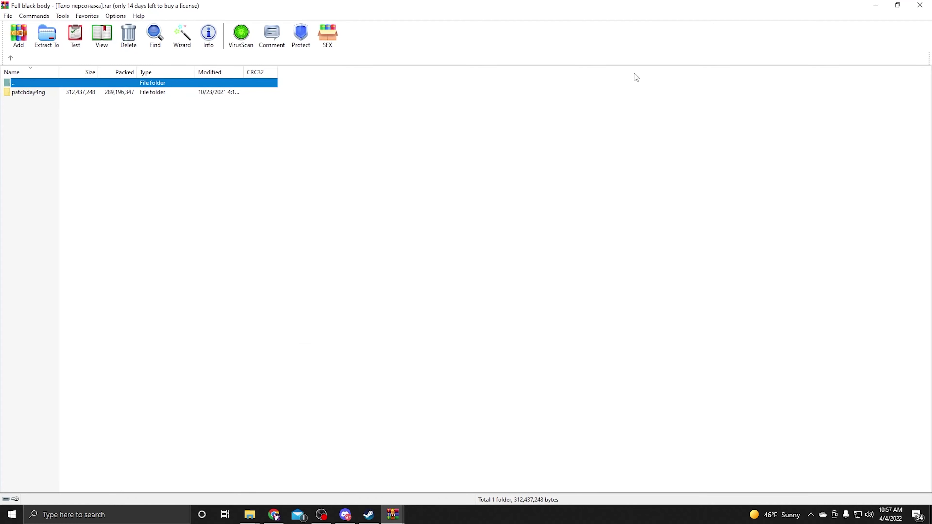
pyautogui.moveTo(561, 4); pyautogui.dragTo(519, 11)
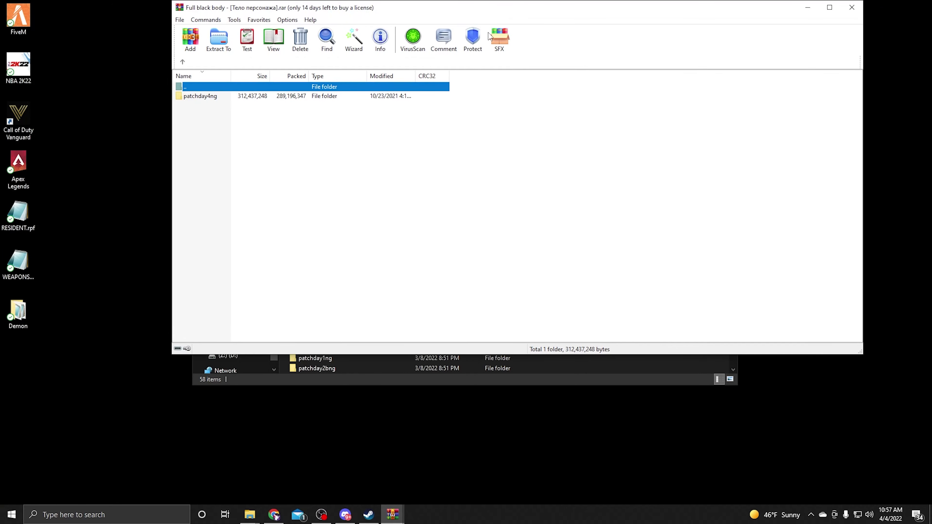
pyautogui.moveTo(289, 99); pyautogui.dragTo(400, 179)
pyautogui.moveTo(623, 376); pyautogui.dragTo(623, 376)
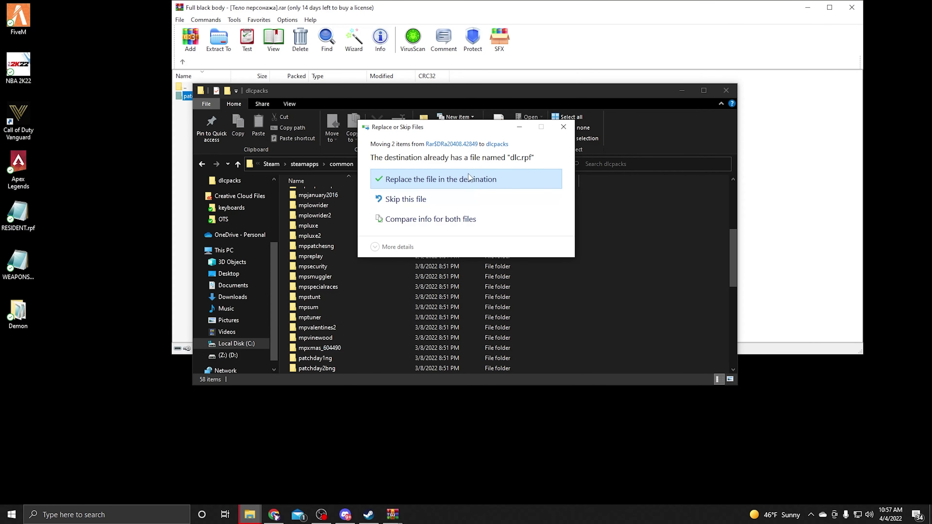
pyautogui.click(453, 178)
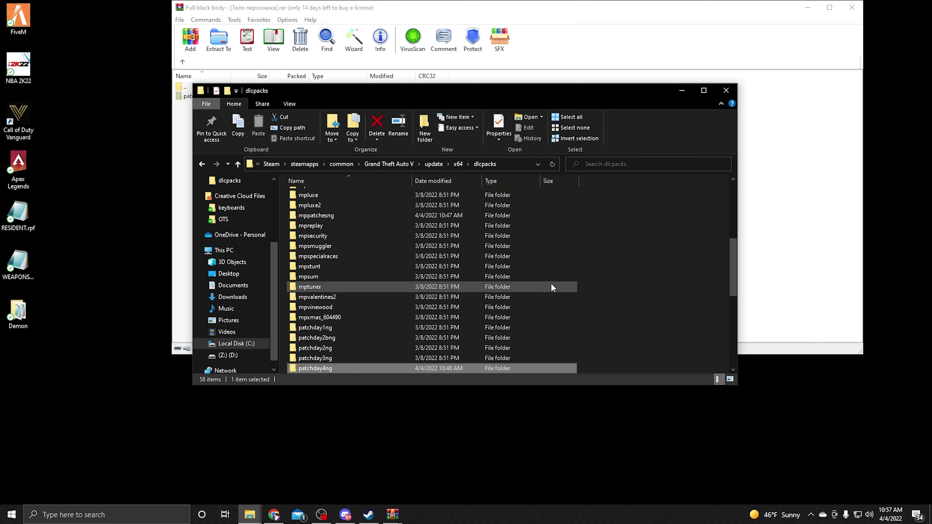
pyautogui.click(768, 215)
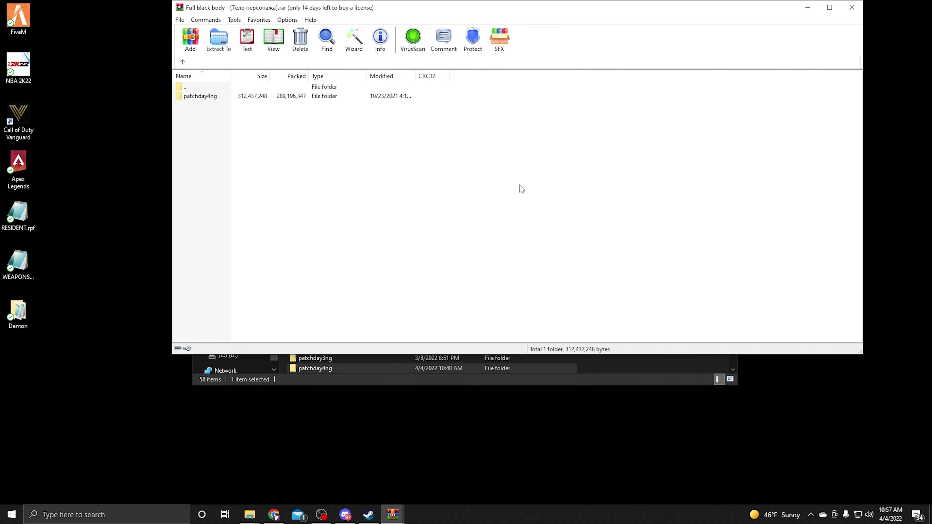
pyautogui.click(852, 7)
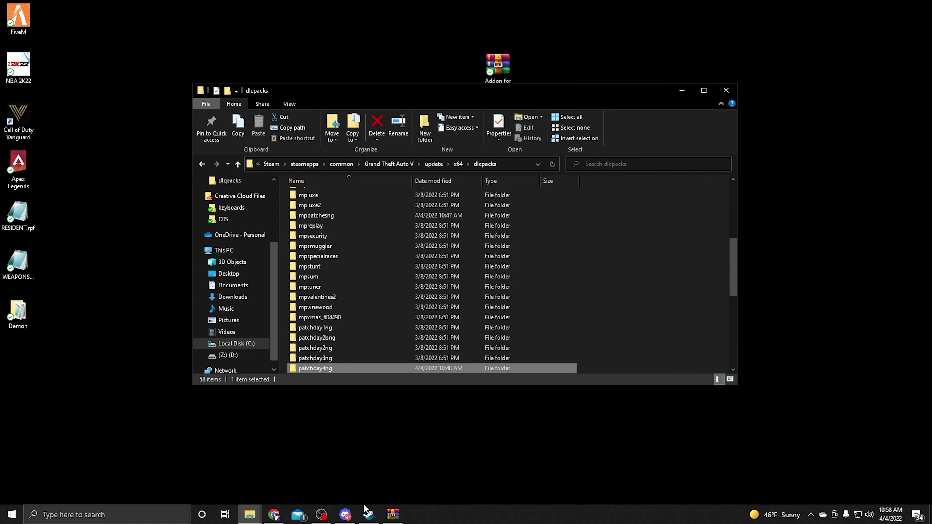
# Step: Extract mppatchesng from the Addon for Full Black Body archive into dlcpacks, replacing files, and close it
pyautogui.click(391, 512)
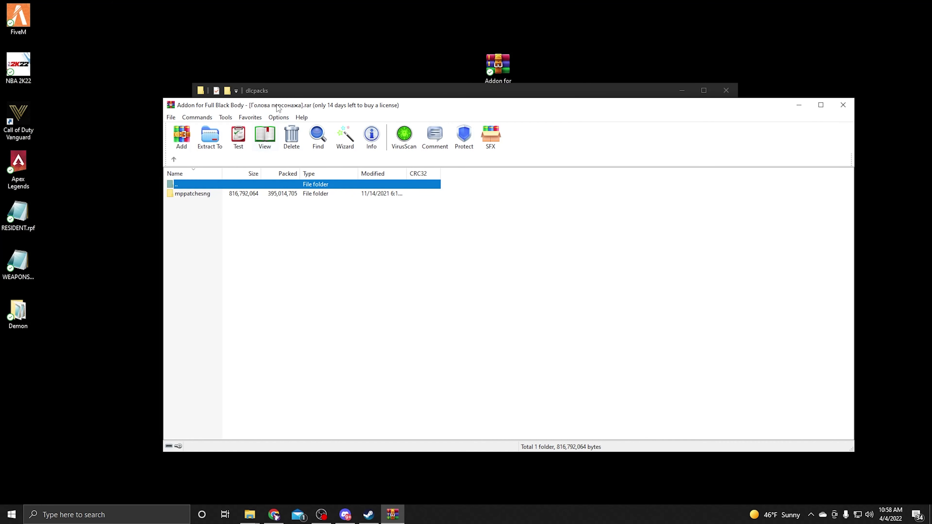
pyautogui.moveTo(278, 107); pyautogui.dragTo(445, 13)
pyautogui.click(367, 99)
pyautogui.moveTo(367, 99); pyautogui.dragTo(652, 363)
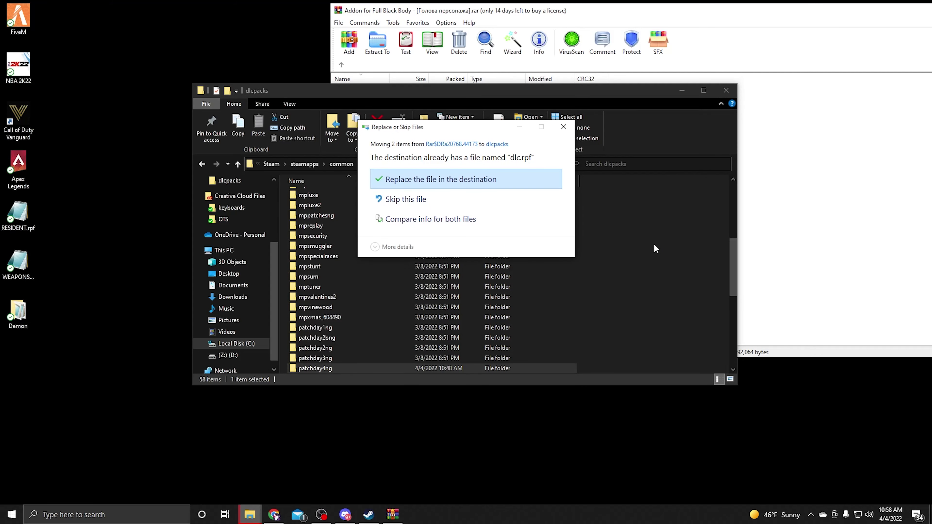
pyautogui.click(435, 180)
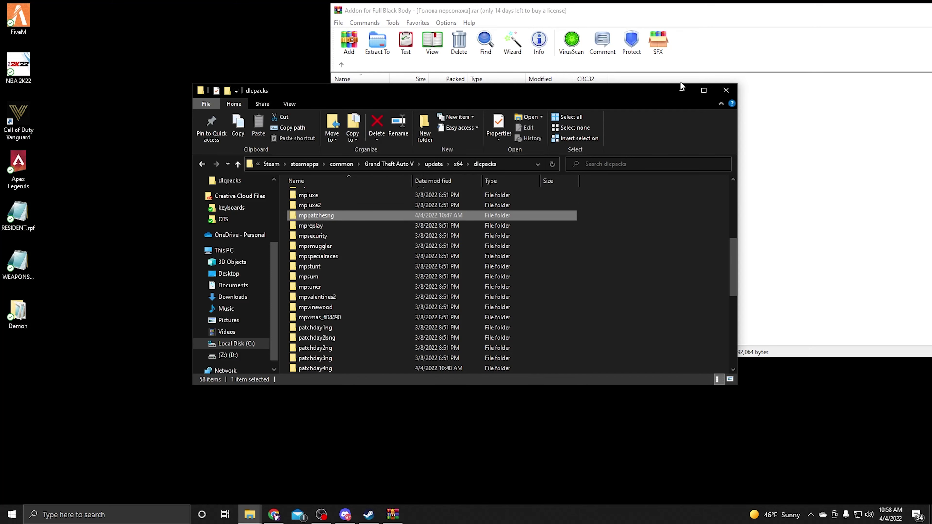
pyautogui.click(681, 89)
pyautogui.moveTo(720, 15); pyautogui.dragTo(335, 40)
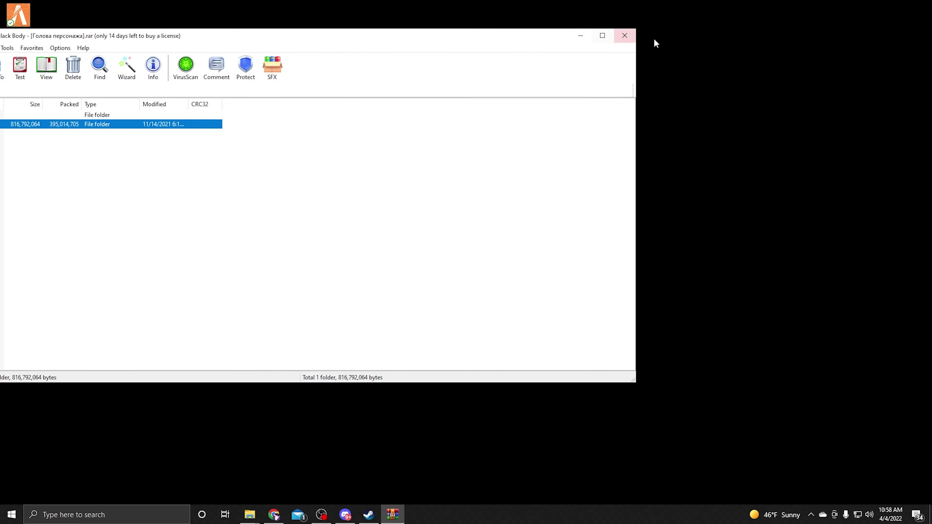
pyautogui.click(625, 36)
# Step: Review Grand Theft Auto V's Local Files properties in Steam, then exit Steam
pyautogui.click(369, 514)
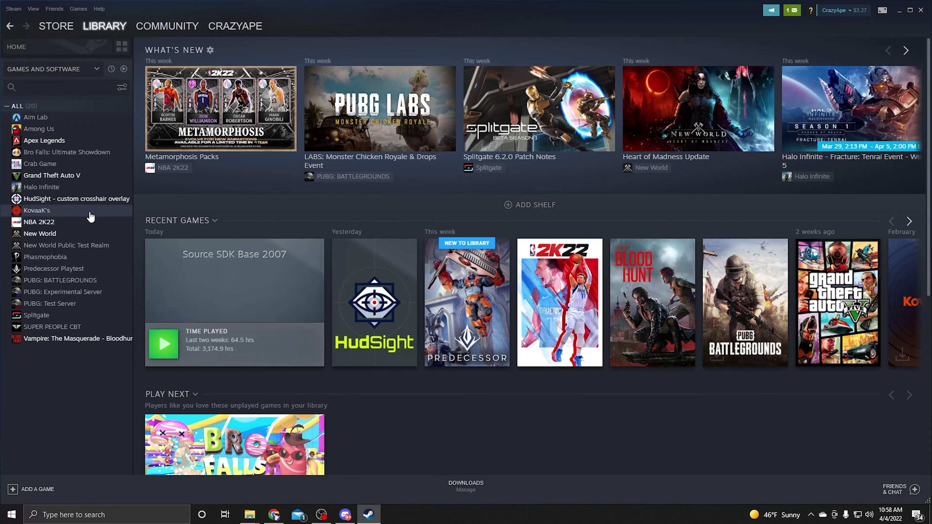
pyautogui.rightClick(82, 175)
pyautogui.click(110, 231)
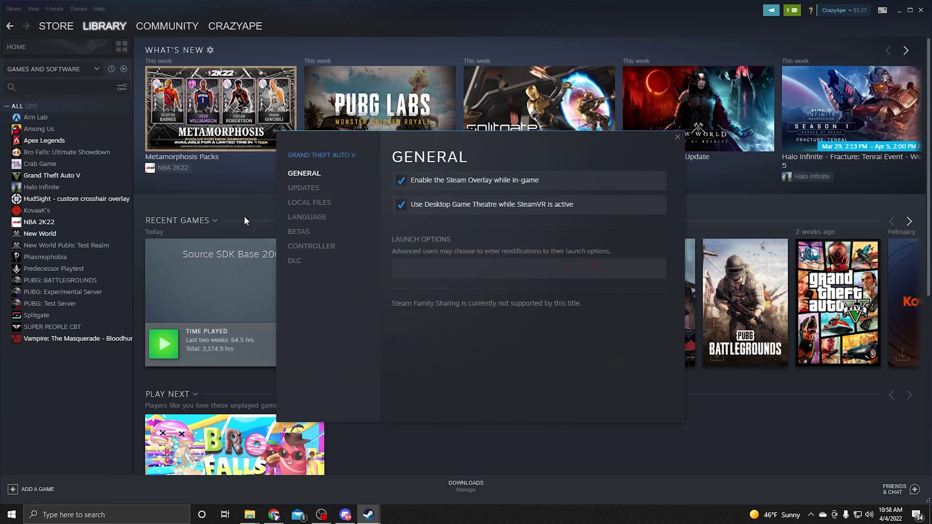
pyautogui.click(310, 202)
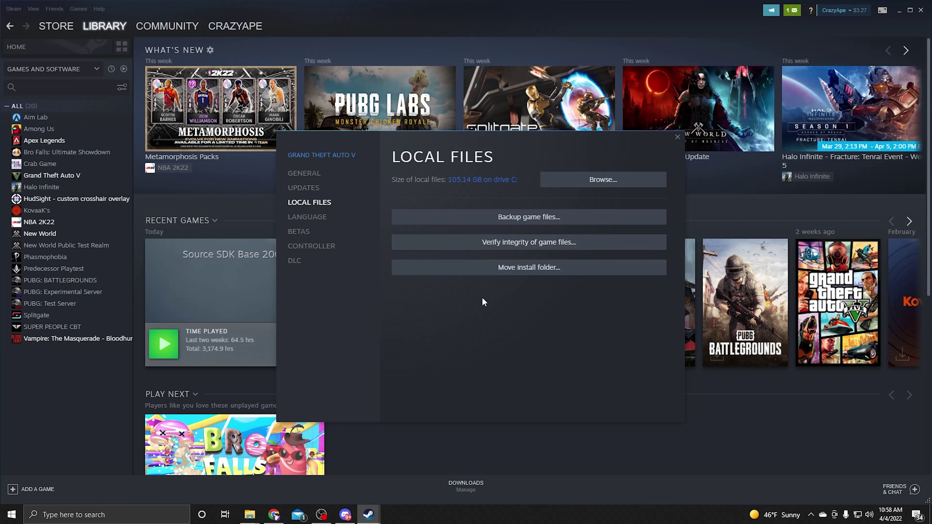
pyautogui.click(676, 139)
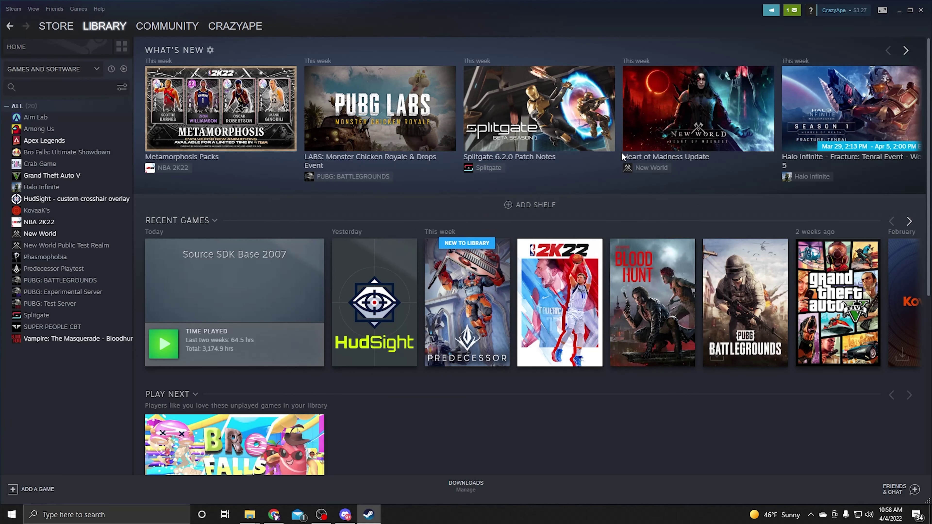
pyautogui.click(921, 10)
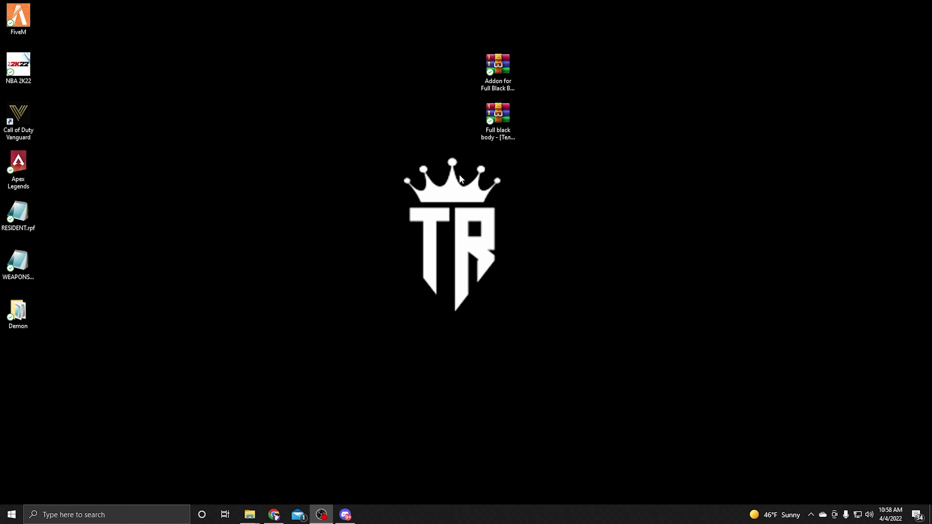
# Step: Restore the Explorer window and browse Downloads, Documents, Local Disk (C:) and the D: drive
pyautogui.moveTo(246, 511)
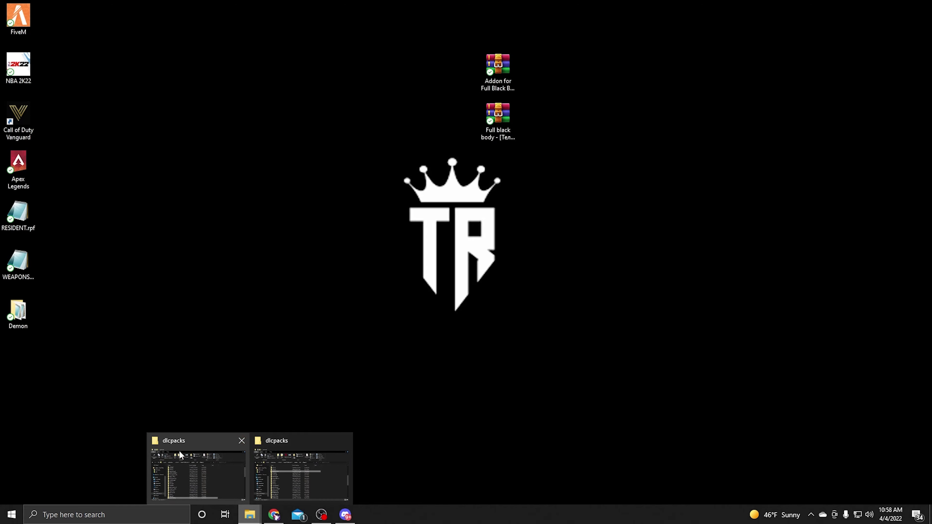
pyautogui.click(265, 475)
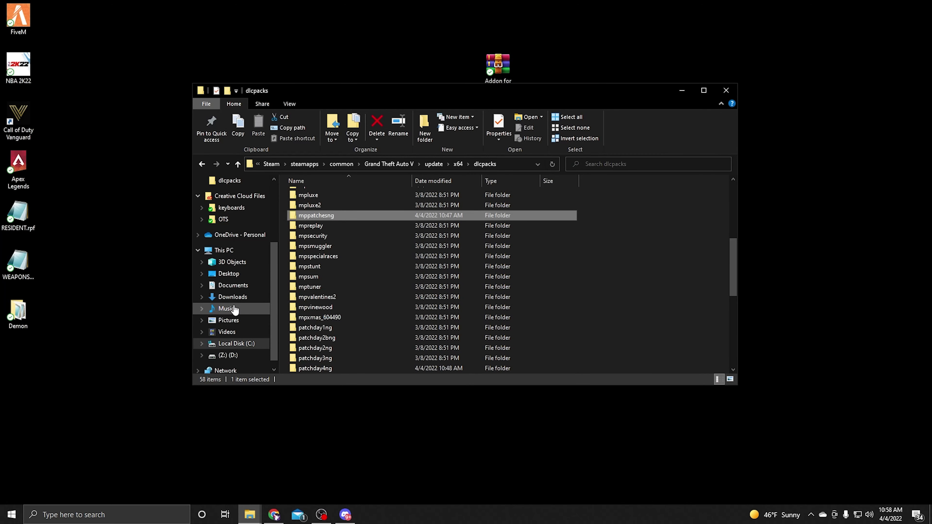
pyautogui.click(233, 297)
pyautogui.click(234, 286)
pyautogui.scroll(-2, 305, 287)
pyautogui.scroll(2, 313, 292)
pyautogui.scroll(-2, 313, 293)
pyautogui.scroll(-1, 242, 332)
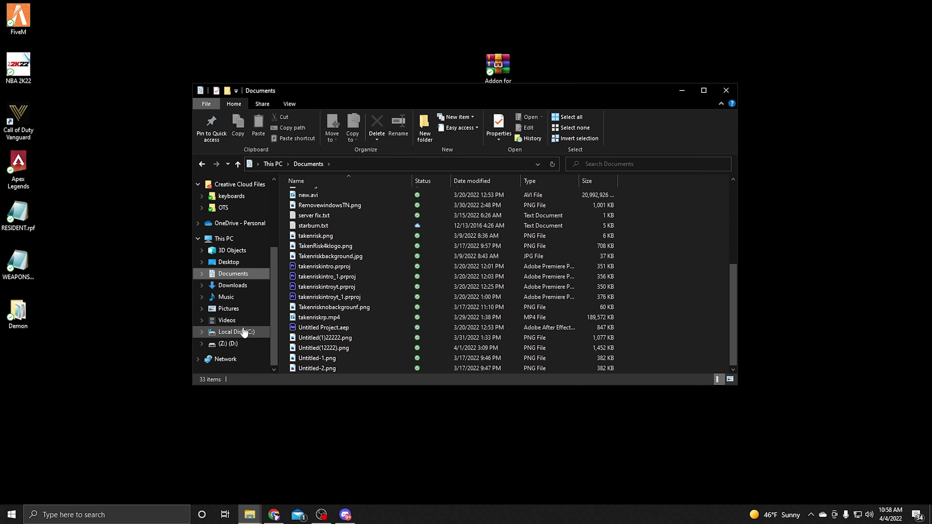
pyautogui.click(242, 332)
pyautogui.click(248, 340)
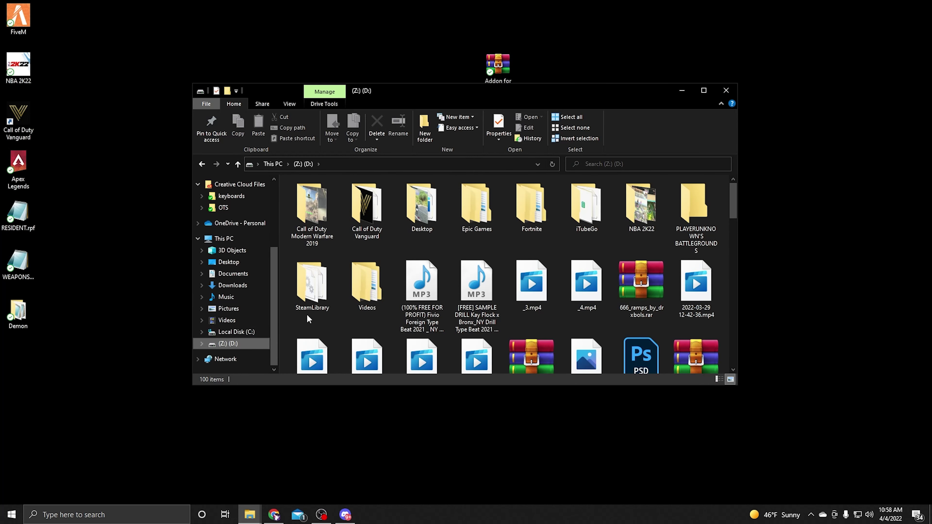
pyautogui.click(247, 332)
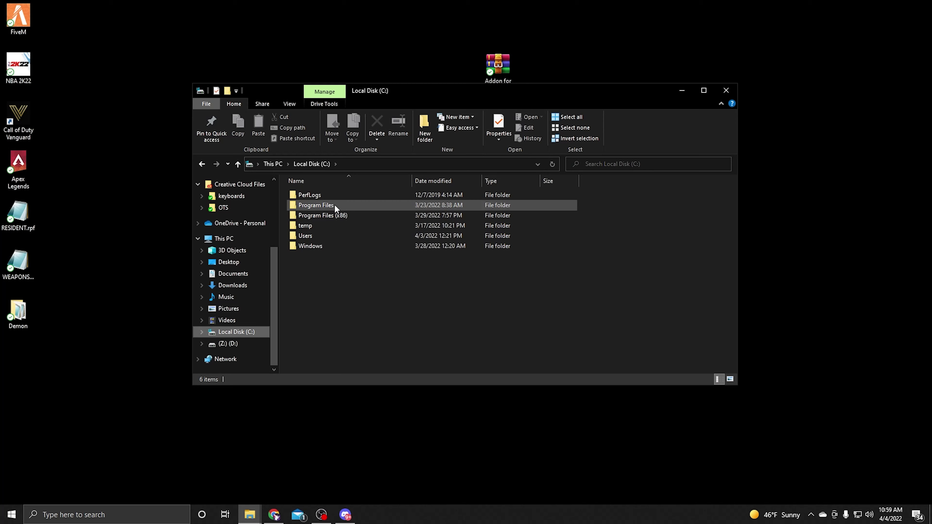
# Step: Browse Program Files (x86)\Epic Games\Epic Online Services on C:, then close the window
pyautogui.doubleClick(332, 214)
pyautogui.scroll(2, 332, 229)
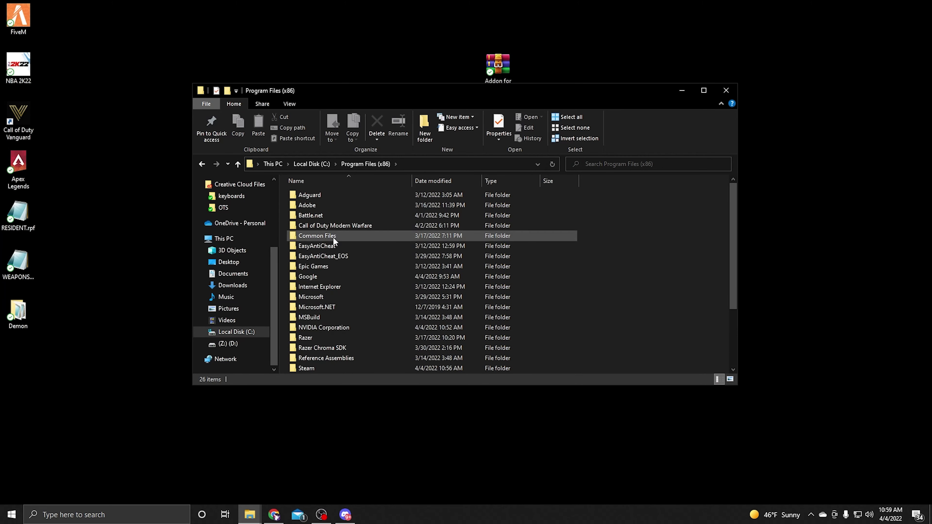
pyautogui.doubleClick(325, 266)
pyautogui.doubleClick(339, 195)
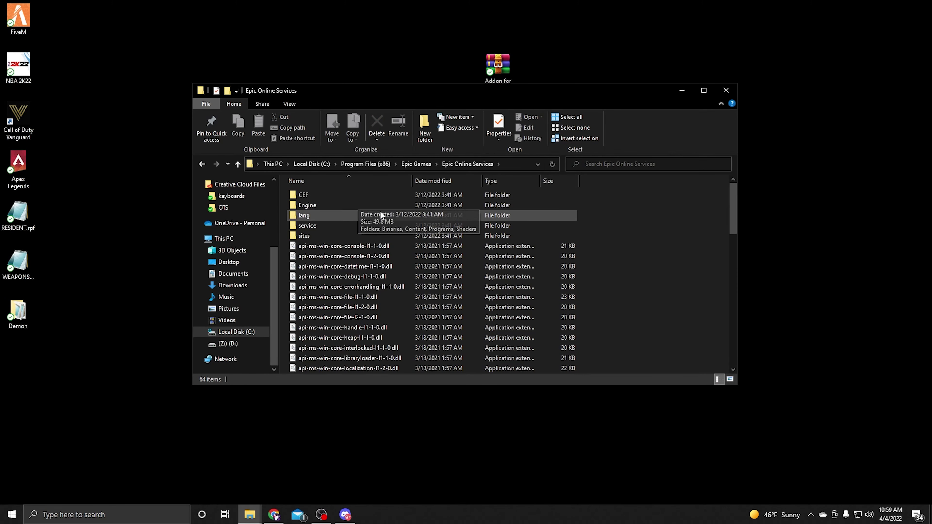
pyautogui.scroll(-2, 375, 269)
pyautogui.scroll(2, 374, 272)
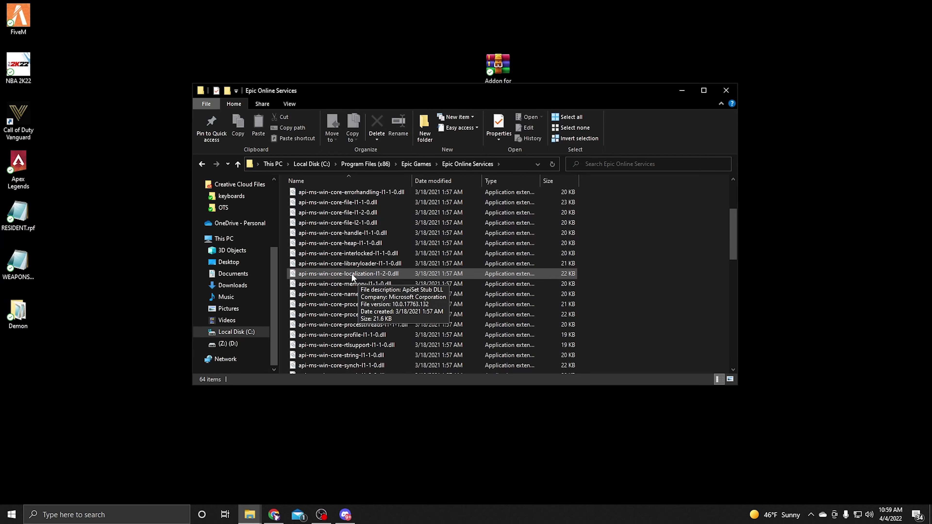
pyautogui.scroll(-10, 418, 287)
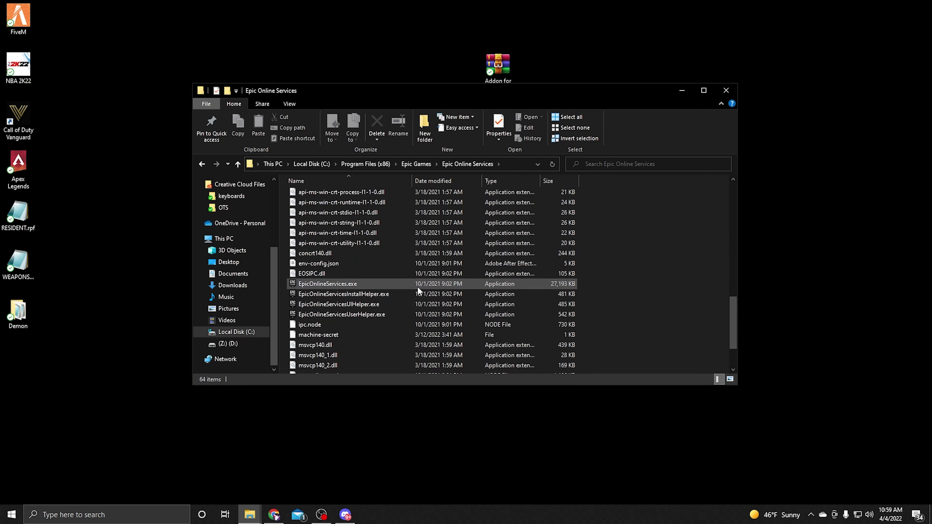
pyautogui.scroll(-5, 343, 319)
pyautogui.scroll(1, 396, 325)
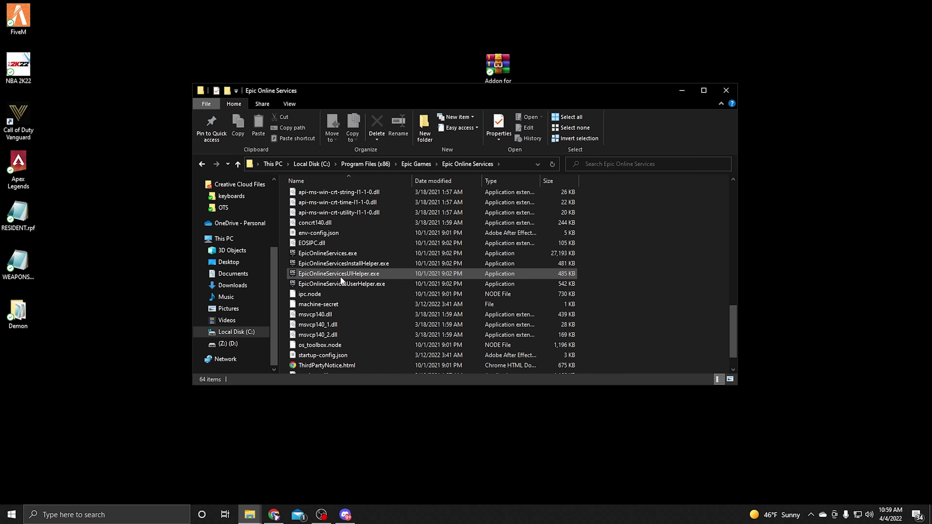
pyautogui.scroll(10, 329, 233)
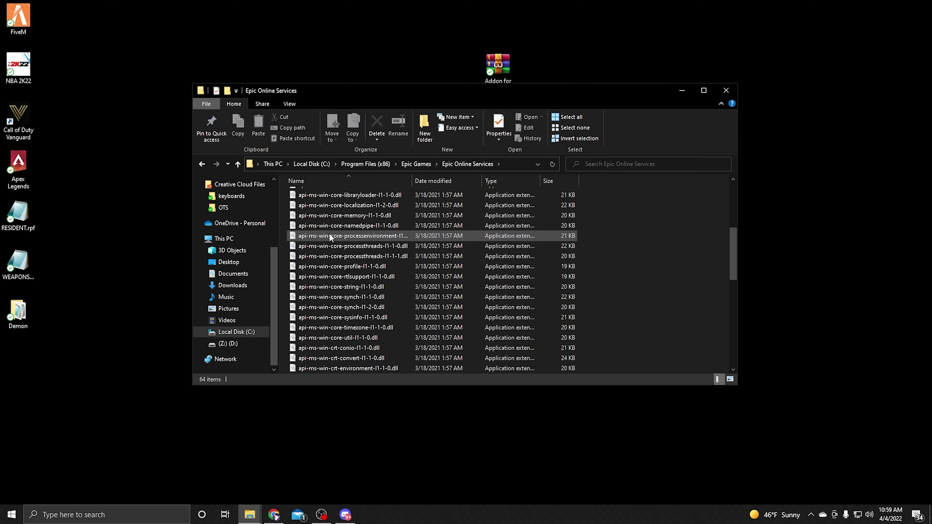
pyautogui.click(727, 91)
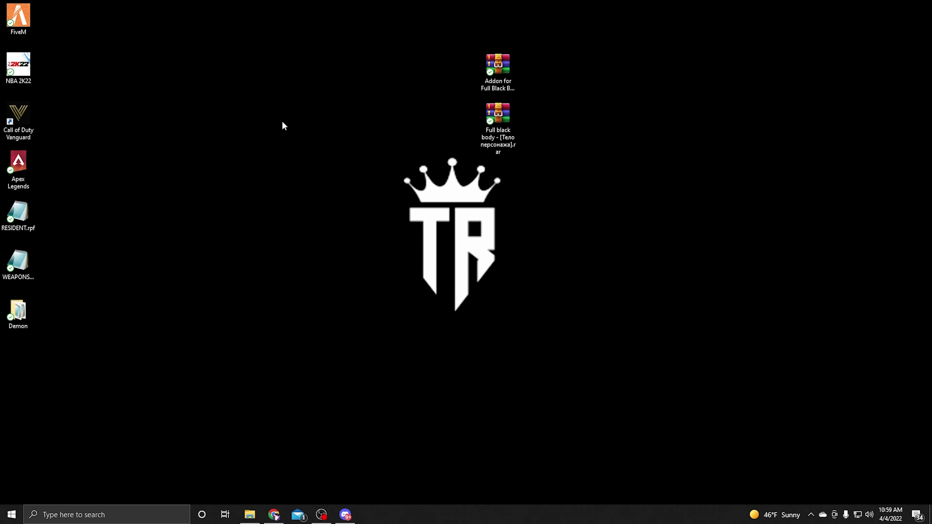
# Step: Launch FiveM, dismiss the sign-in prompt, and join the last-played MiGhettoRZ server
pyautogui.doubleClick(18, 17)
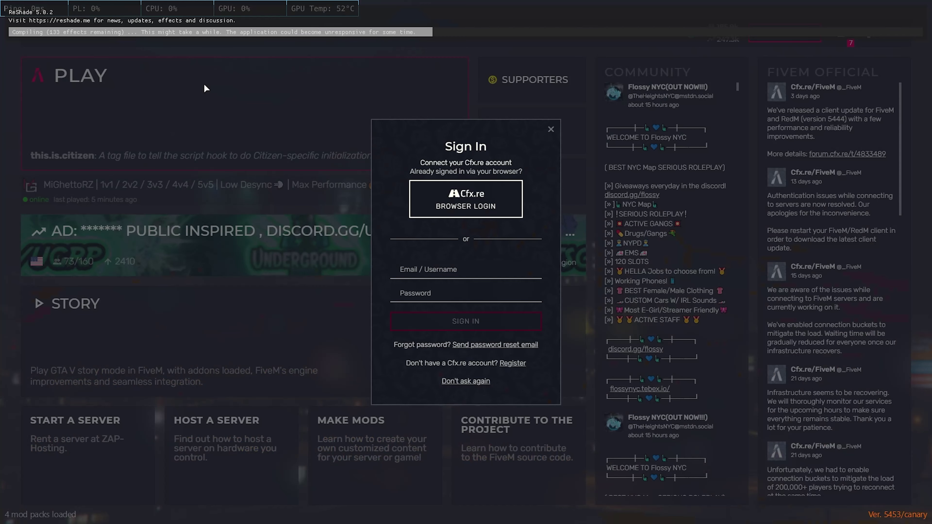
pyautogui.press('Escape')
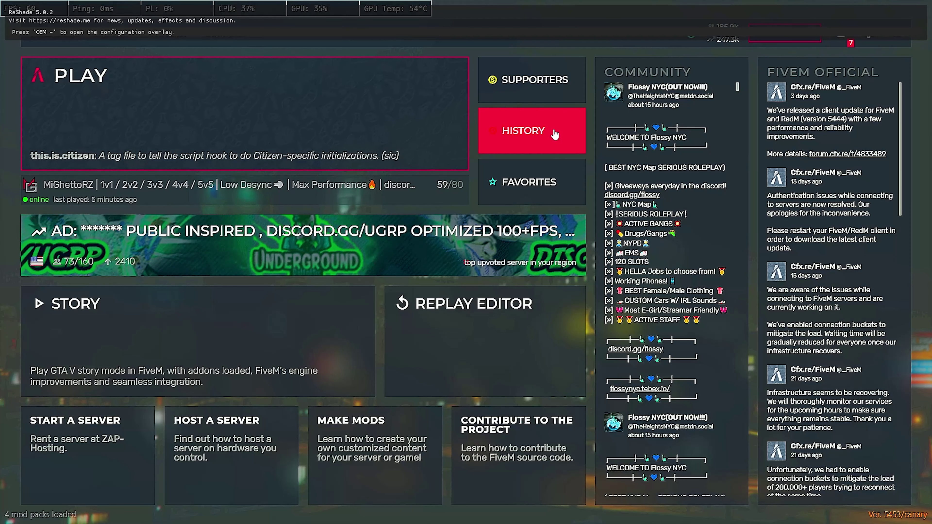
pyautogui.click(408, 188)
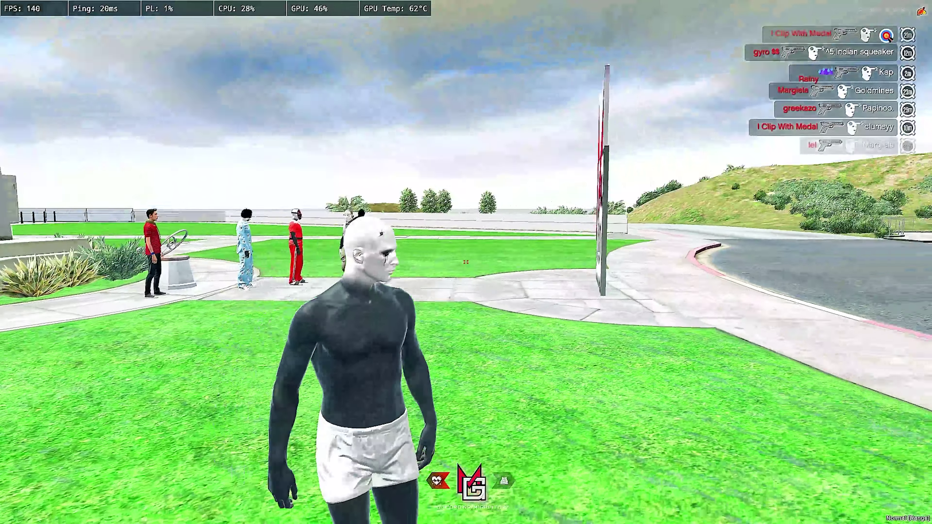
# Step: Run the character forward across the parking lot, then turn it left to face the camera
pyautogui.press('w')
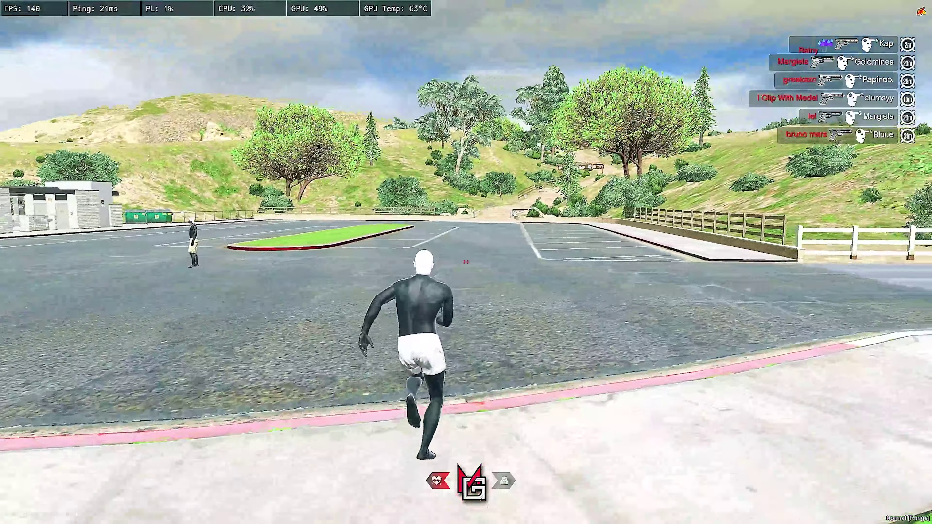
pyautogui.press('w')
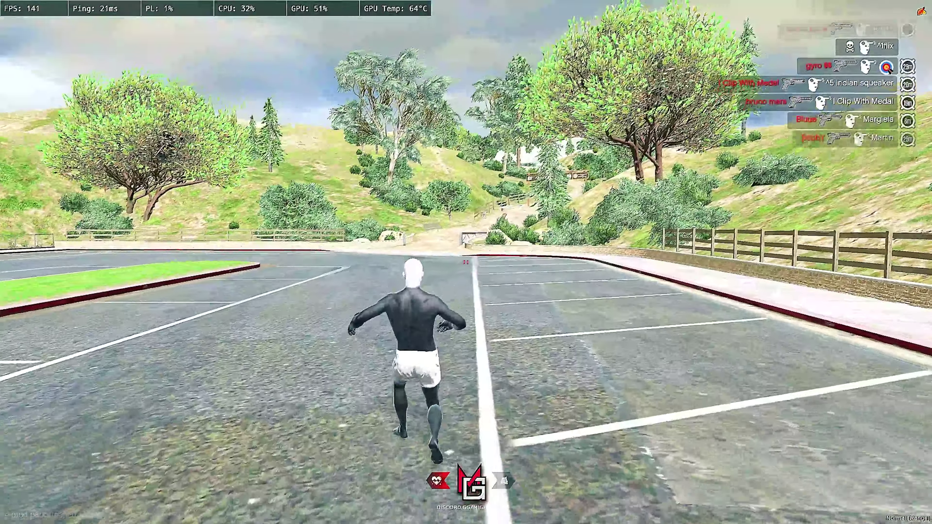
pyautogui.press('a')
pyautogui.press('s')
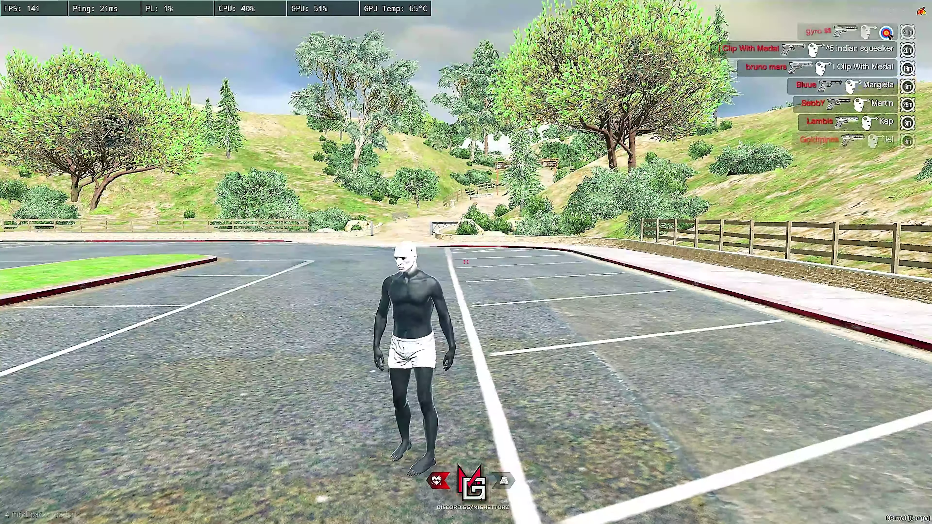